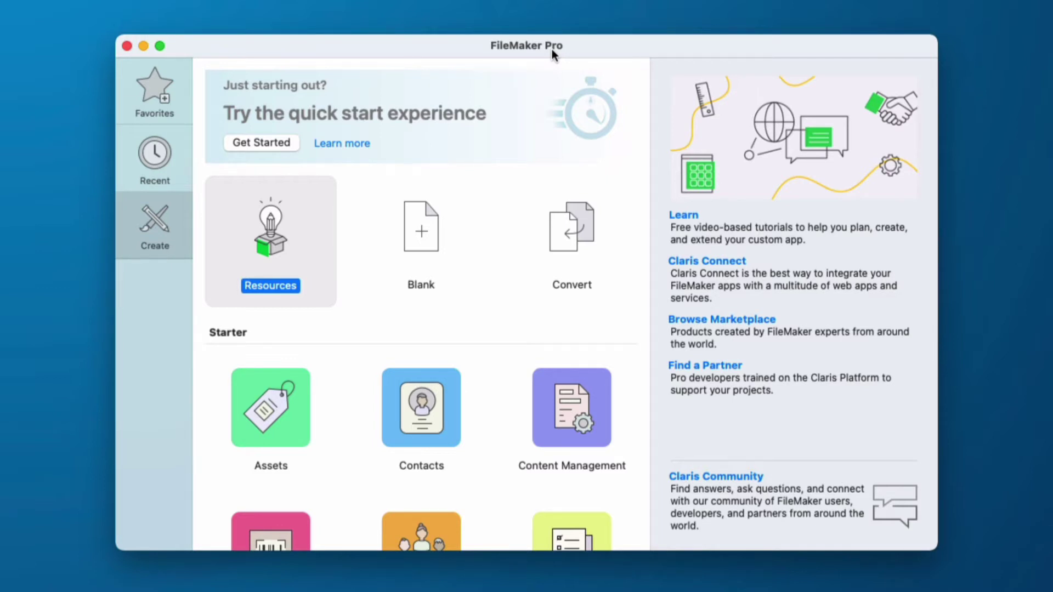
Create a new quick-start file saved as Update_test.fmp12
click(268, 144)
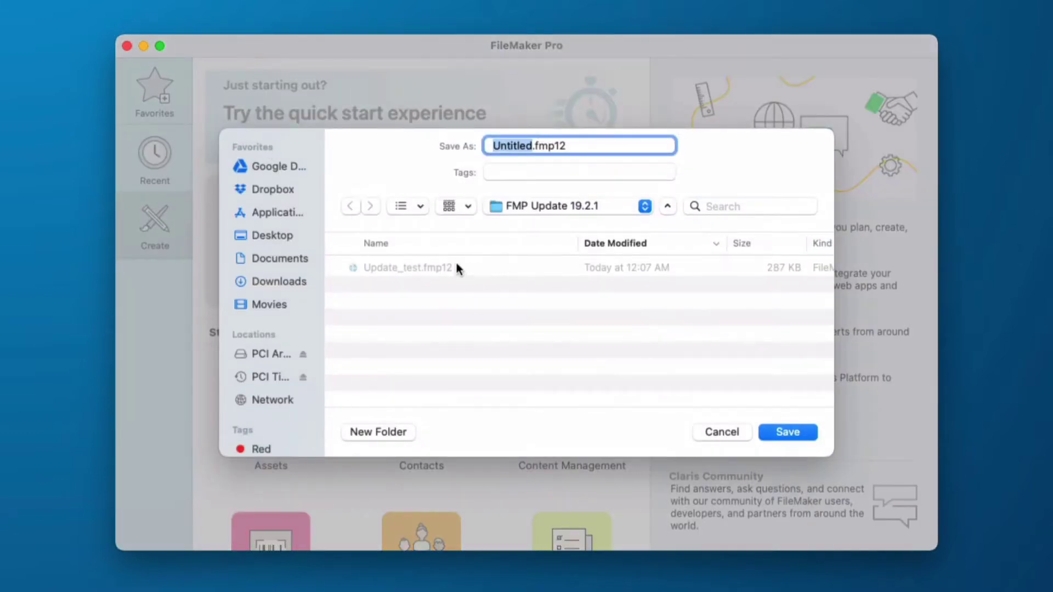
click(450, 267)
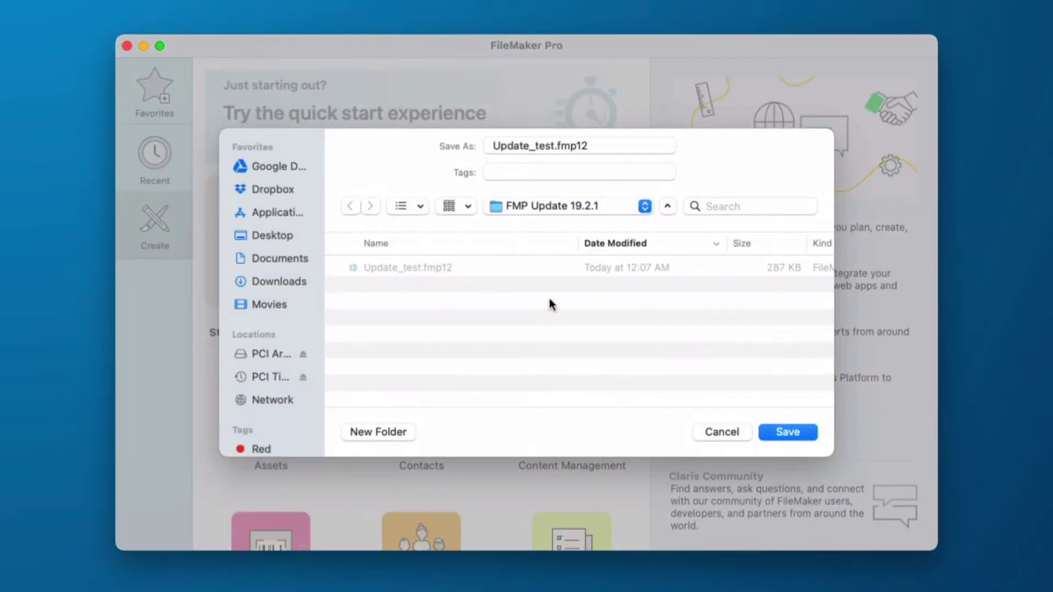
click(788, 433)
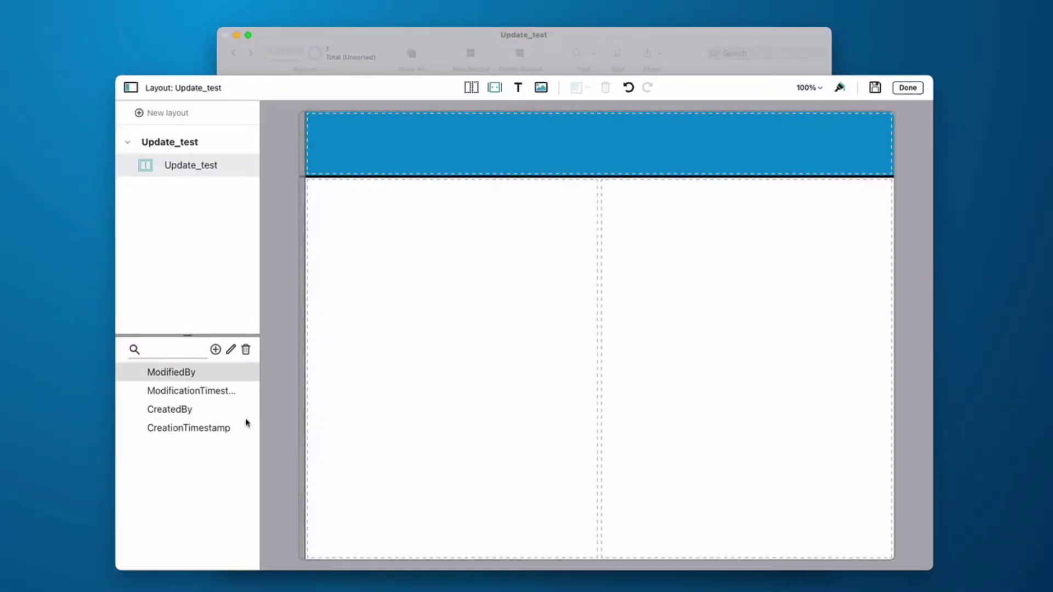
Place ModifiedBy and ModificationTimestamp on the left, then a taller CreatedBy mid-layout, and save
drag(164, 375, 472, 344)
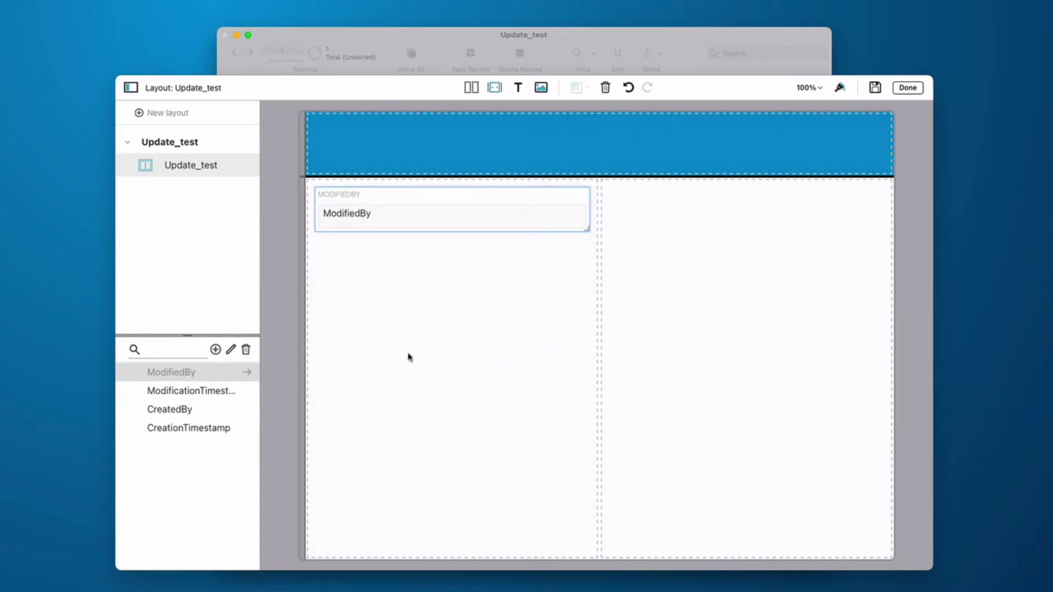
drag(187, 390, 453, 328)
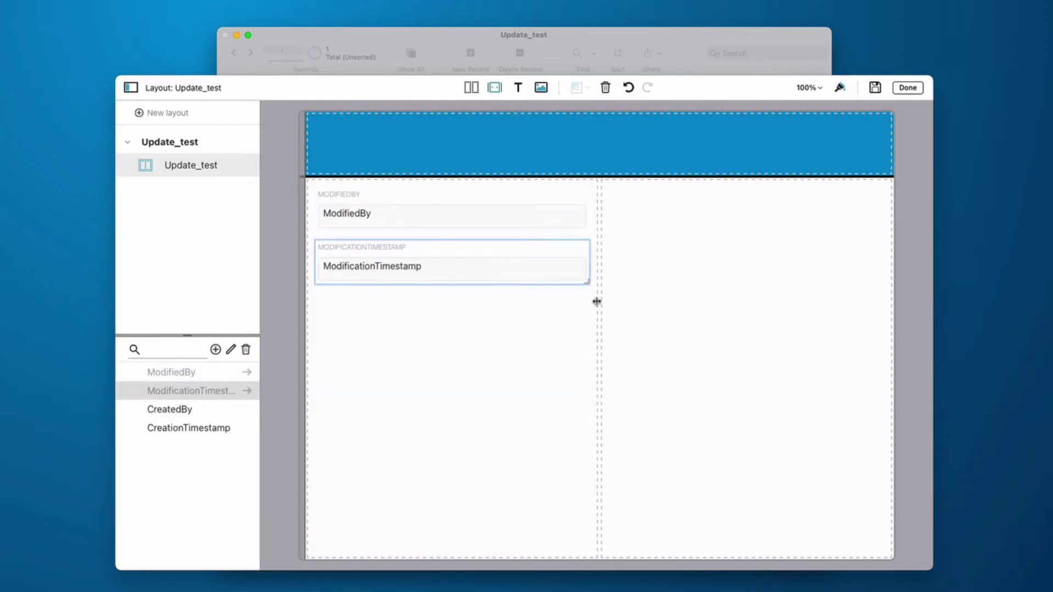
drag(471, 87, 545, 275)
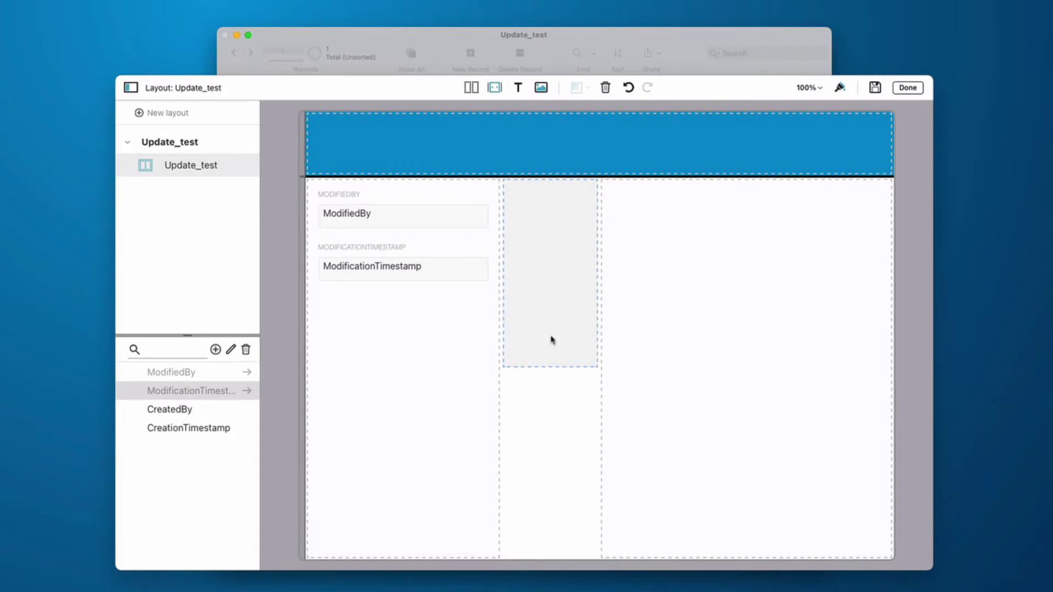
drag(516, 335, 547, 534)
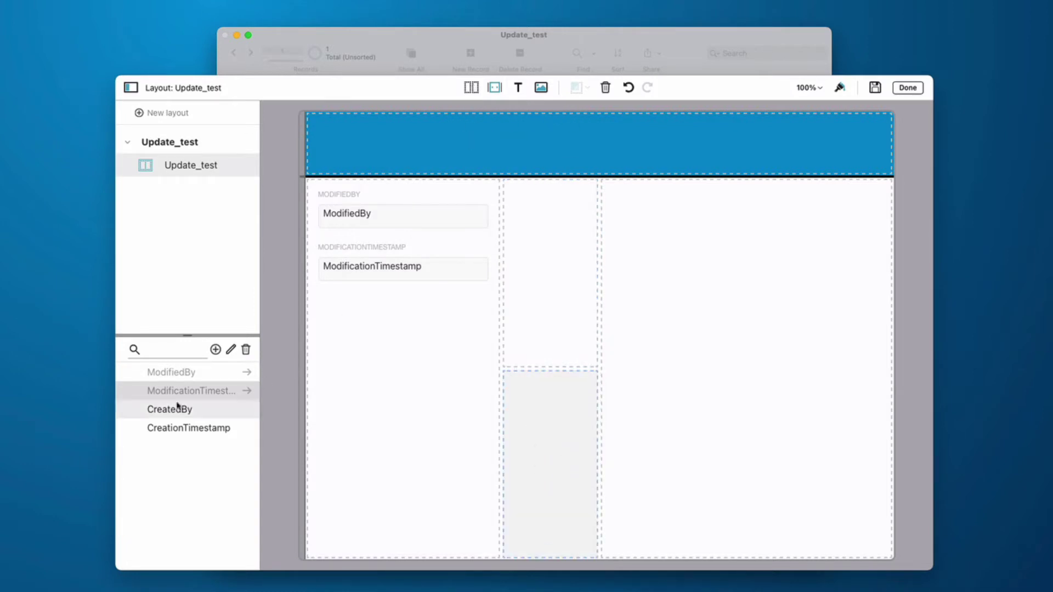
click(227, 406)
drag(227, 405, 529, 312)
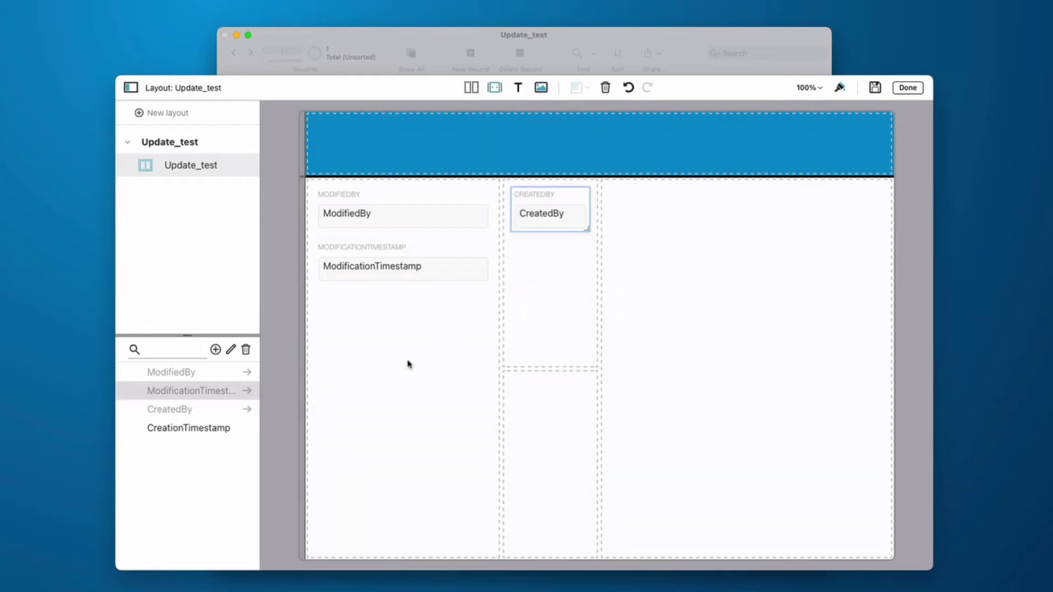
drag(587, 229, 587, 297)
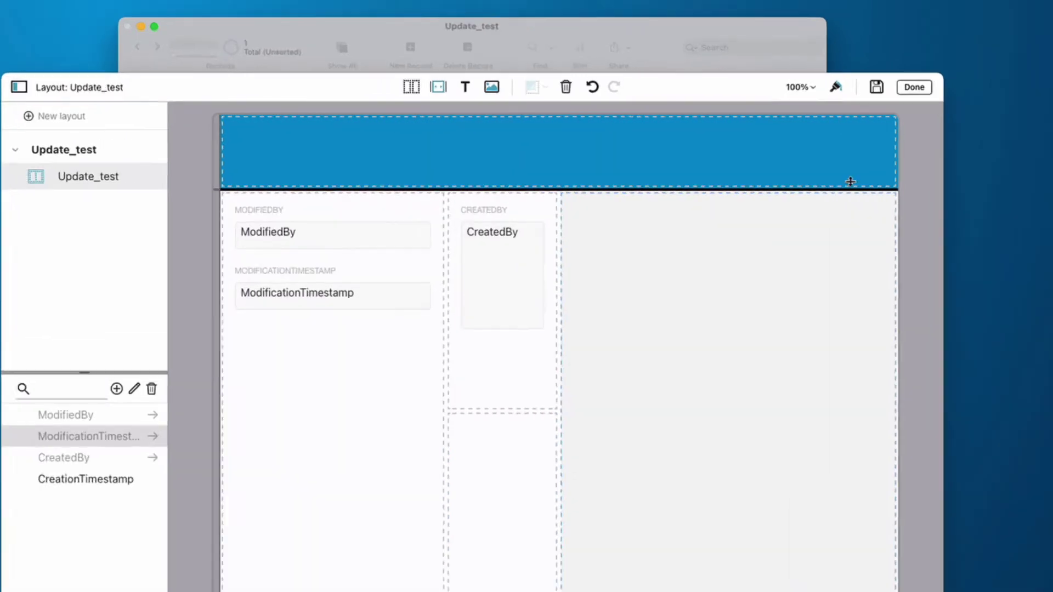
click(886, 78)
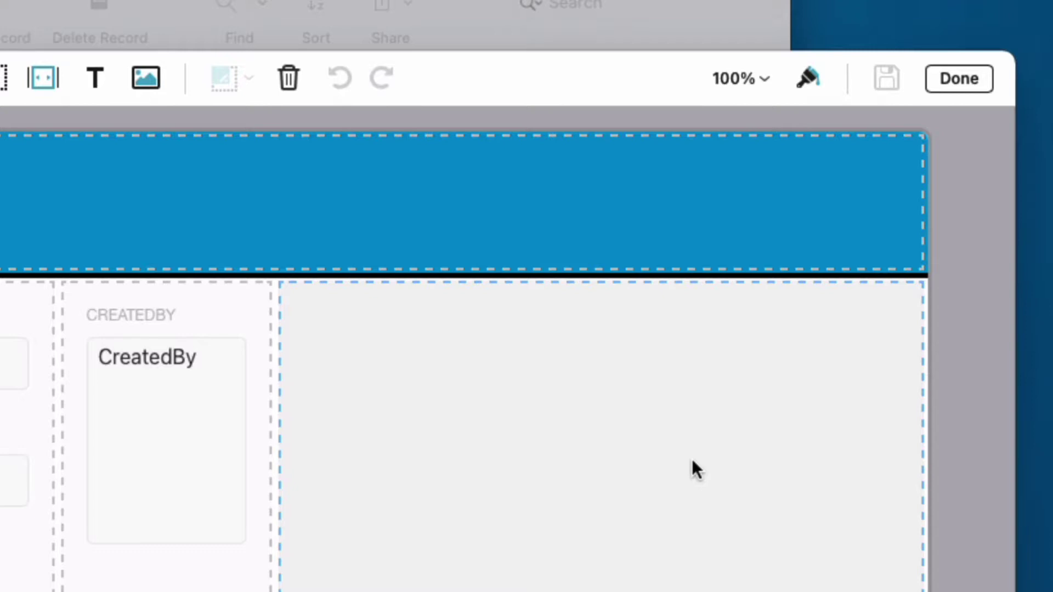
click(986, 85)
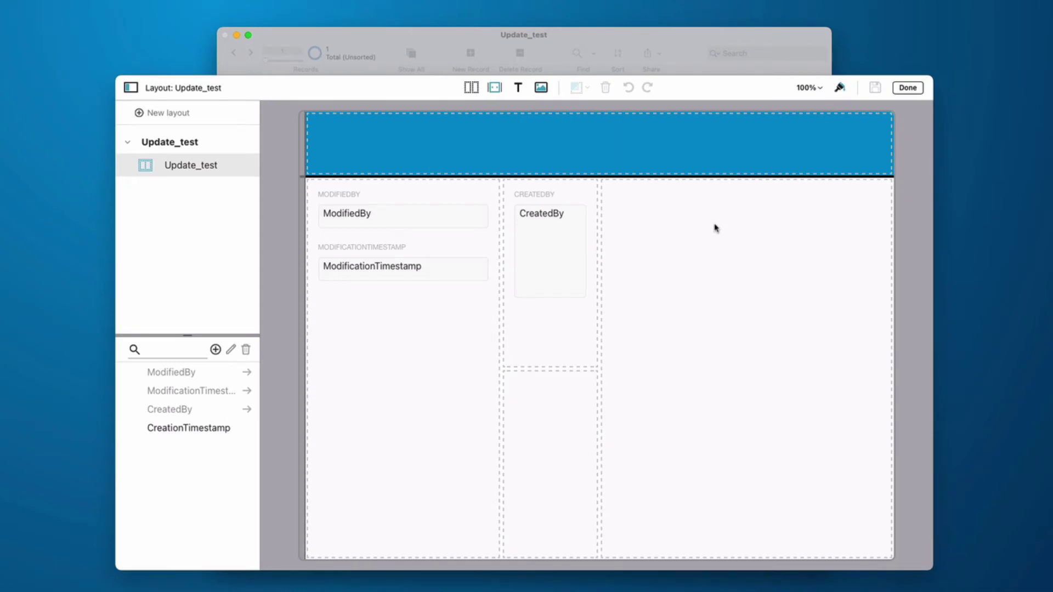
View the record showing Admin and a timestamp, and cancel converting to the Pro toolset
click(908, 87)
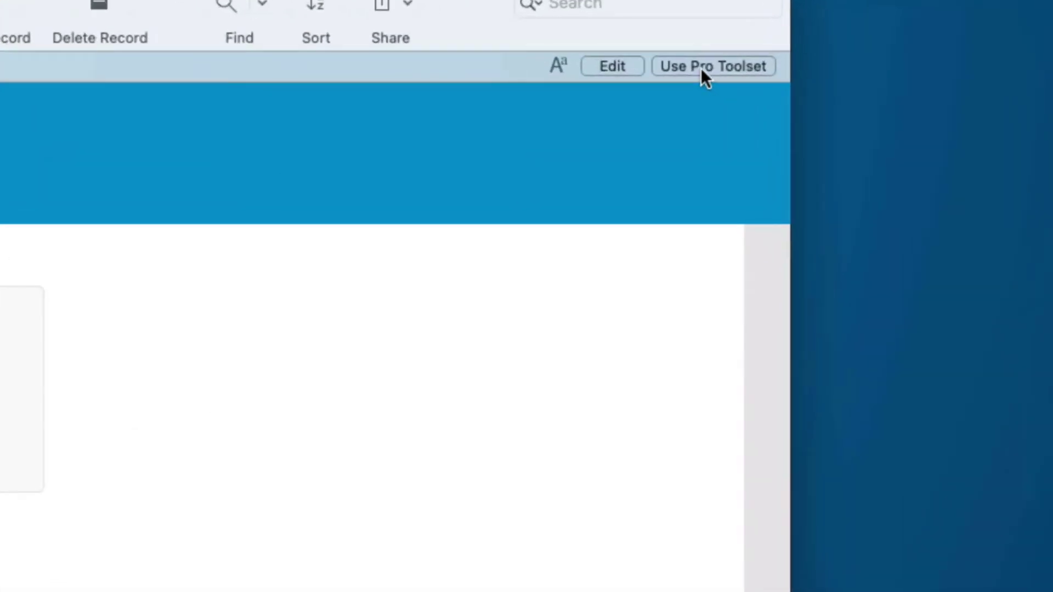
click(701, 68)
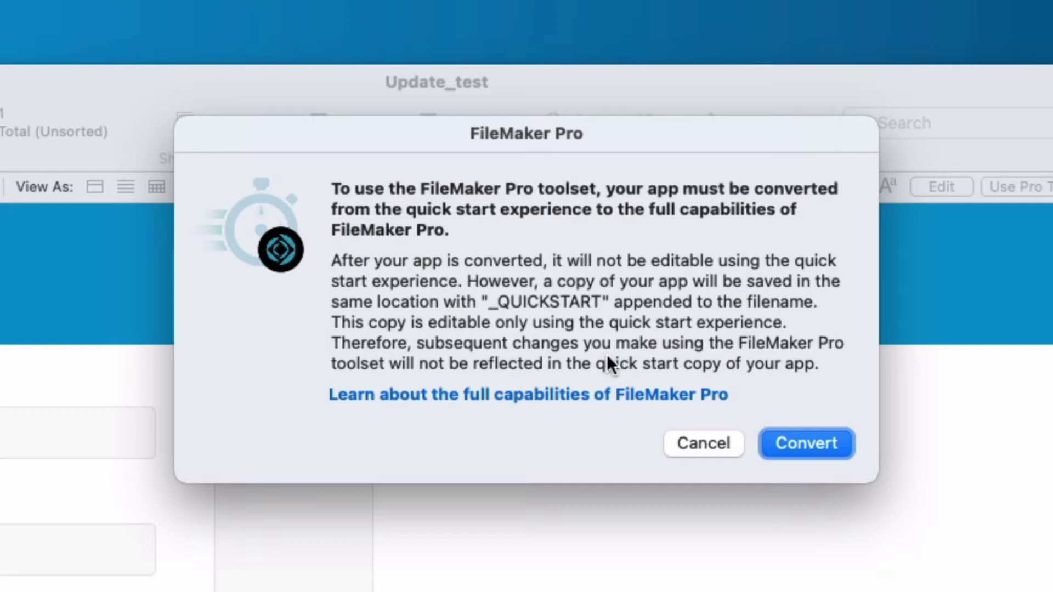
click(703, 443)
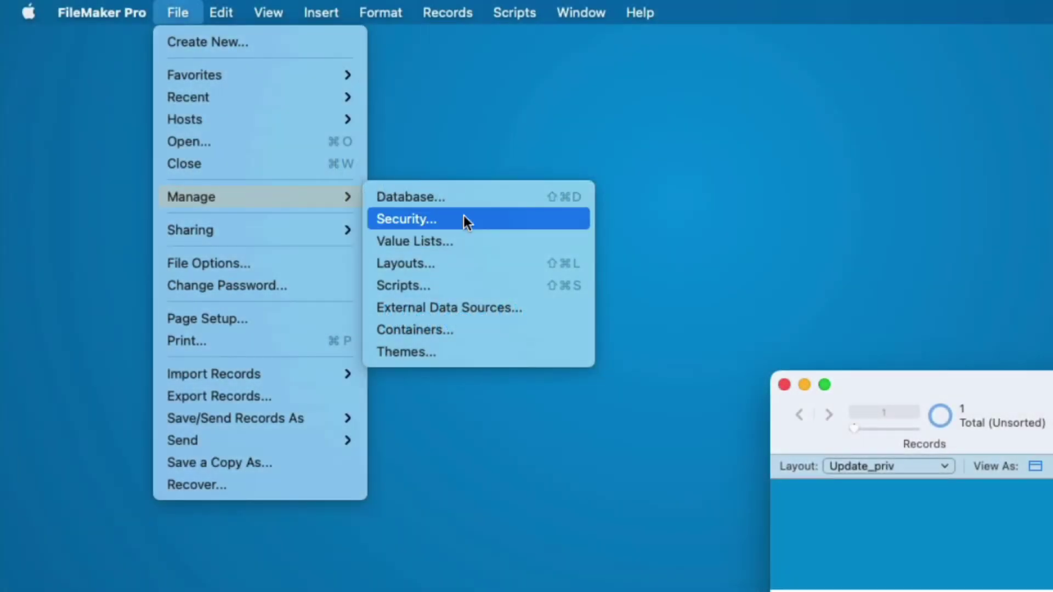
Select the fmplugin extended privilege in Update_priv's advanced security settings
click(463, 215)
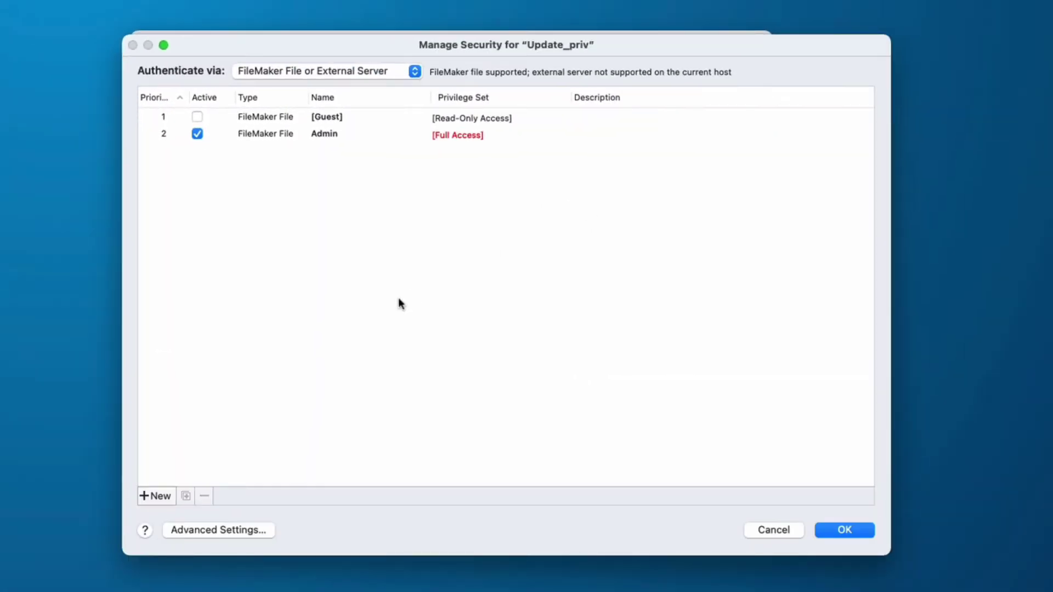
click(269, 530)
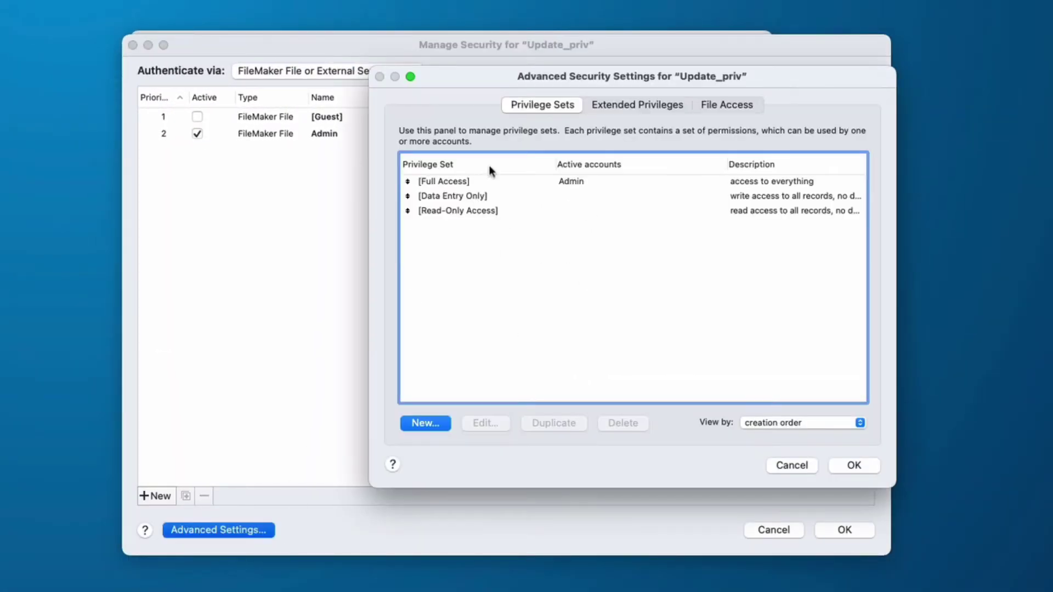
click(633, 104)
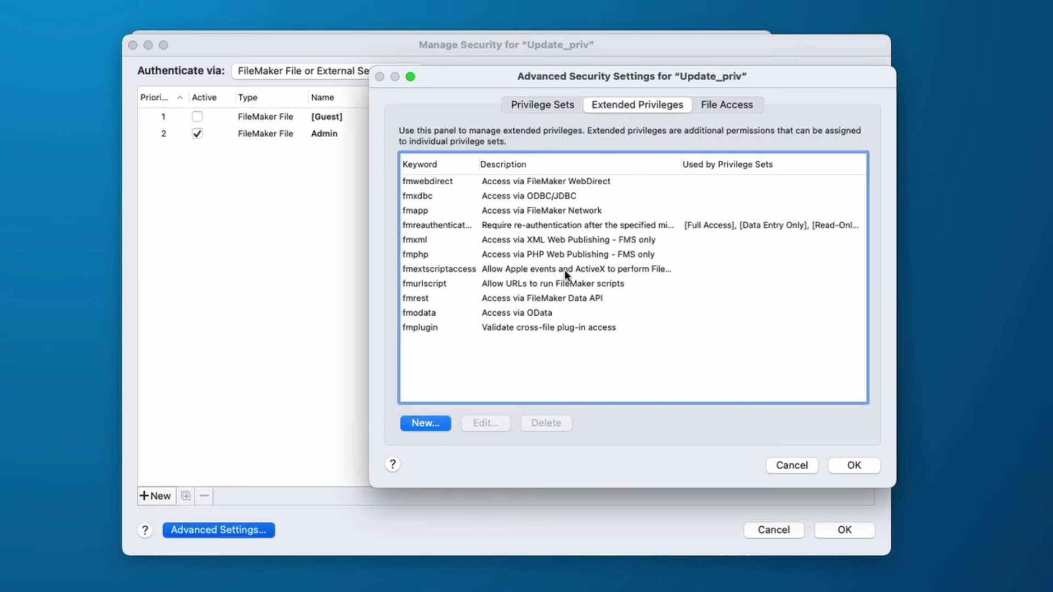
click(438, 329)
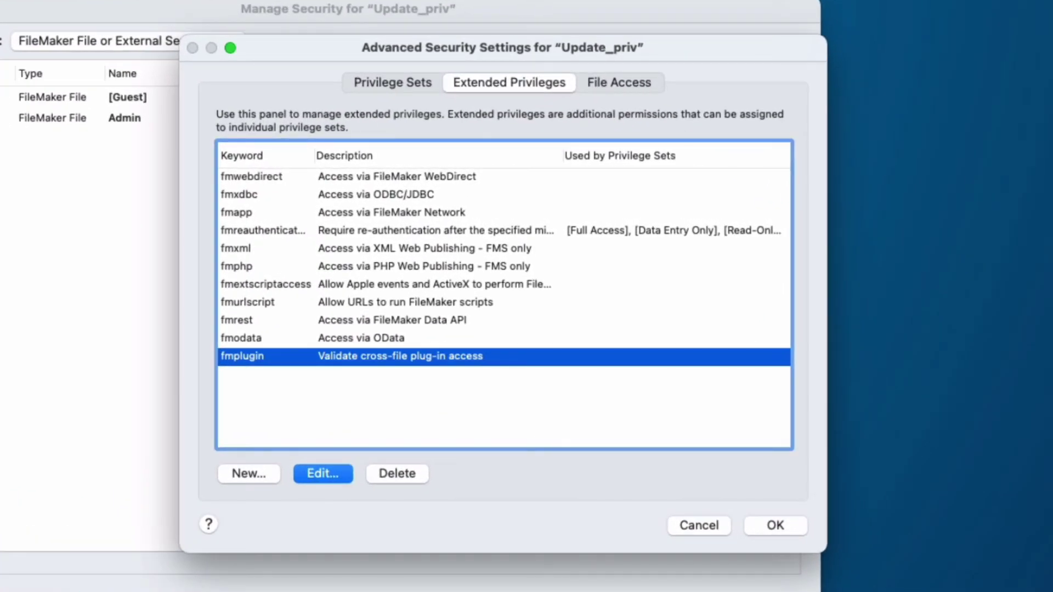
key(Return)
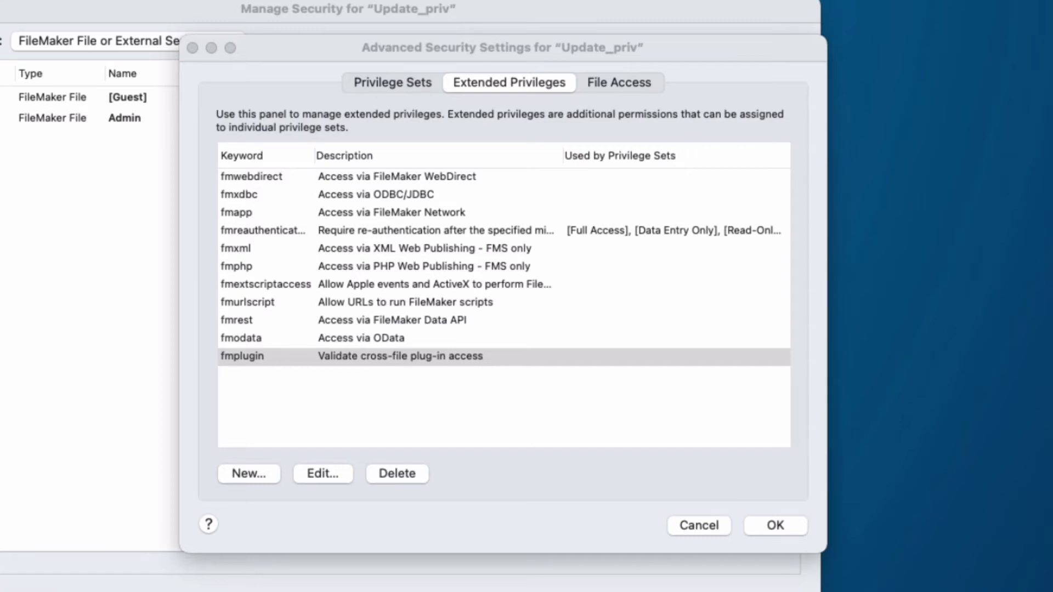
click(556, 57)
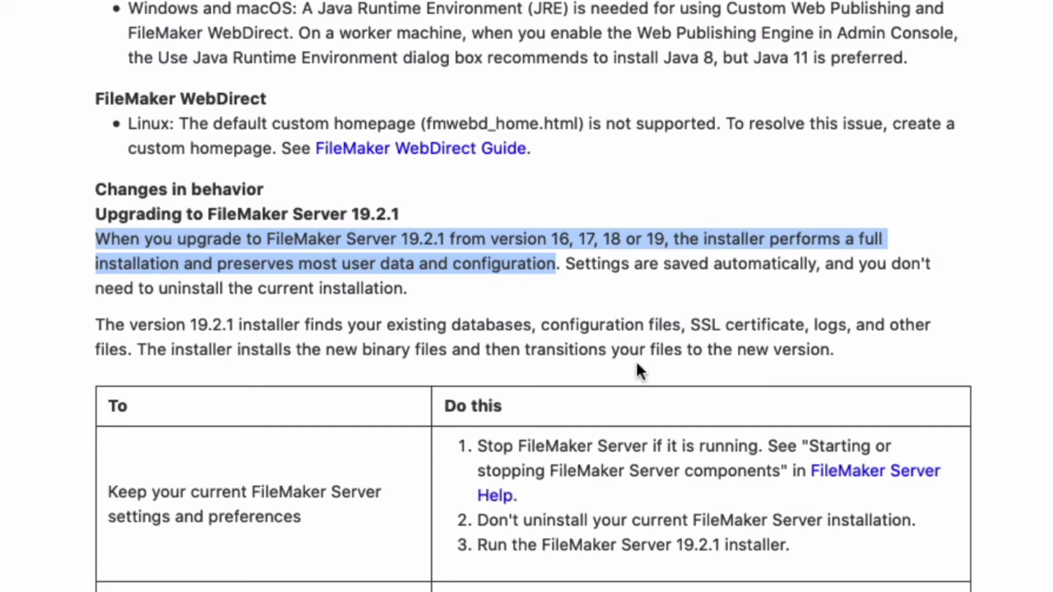
Highlight 'FileMaker Admin API' and its first four new commands under Enhancements and compatibility
scroll(535, 517, up, 15)
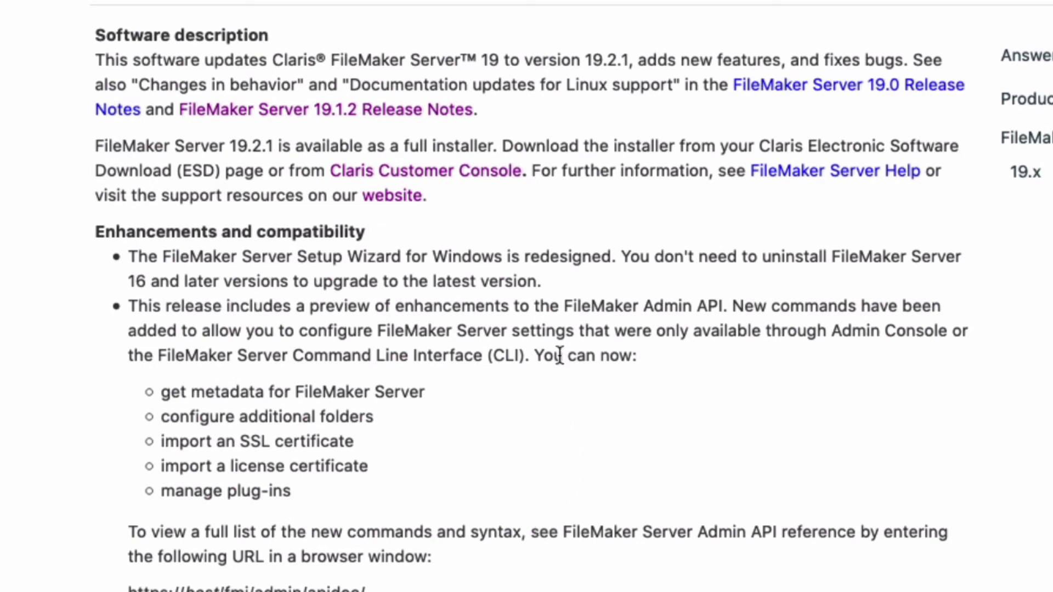
drag(566, 304, 724, 305)
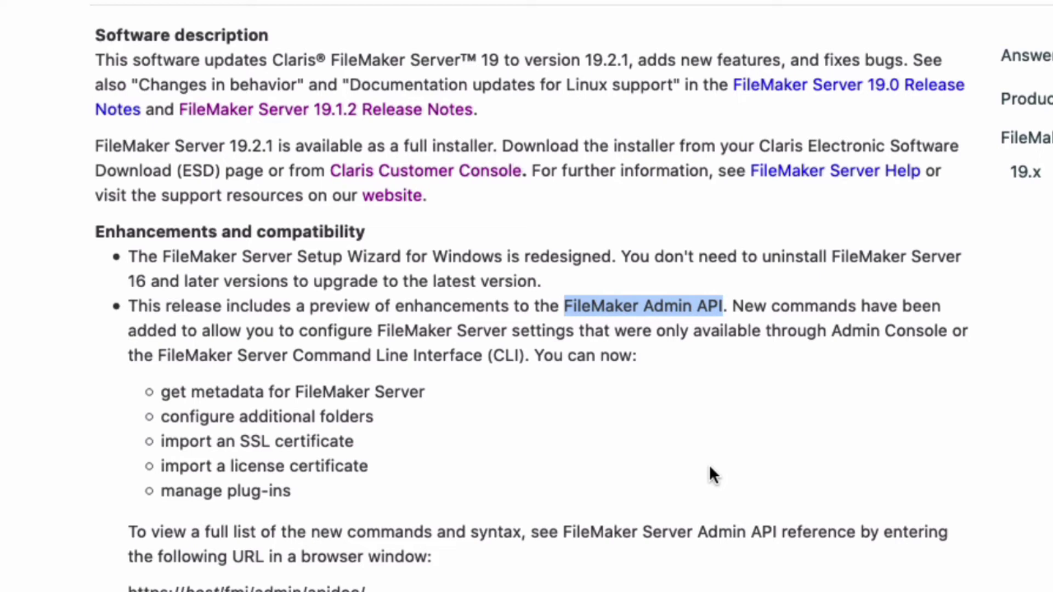
drag(163, 389, 446, 495)
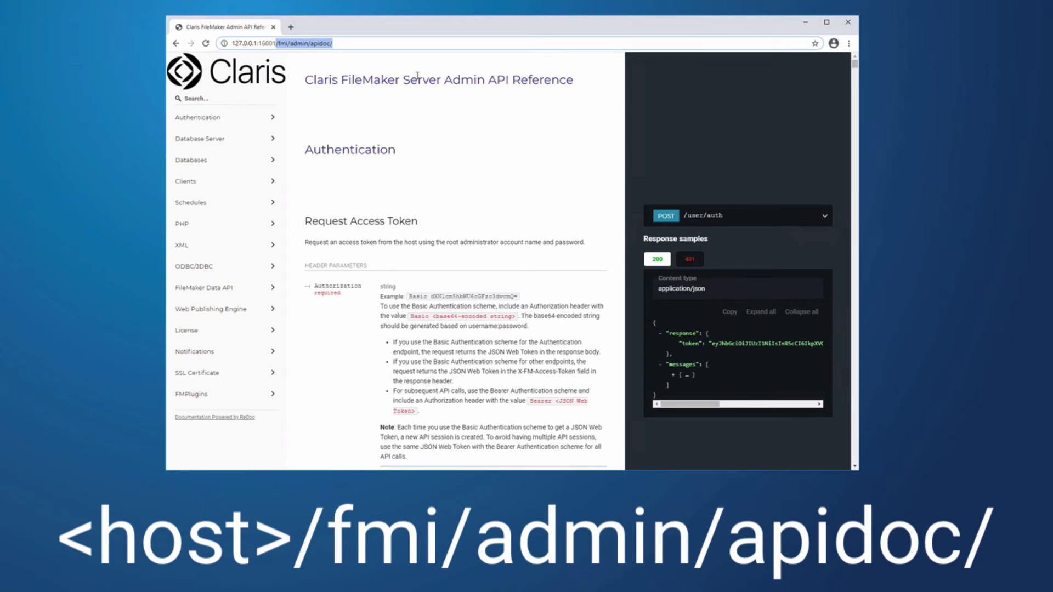
scroll(474, 205, down, 10)
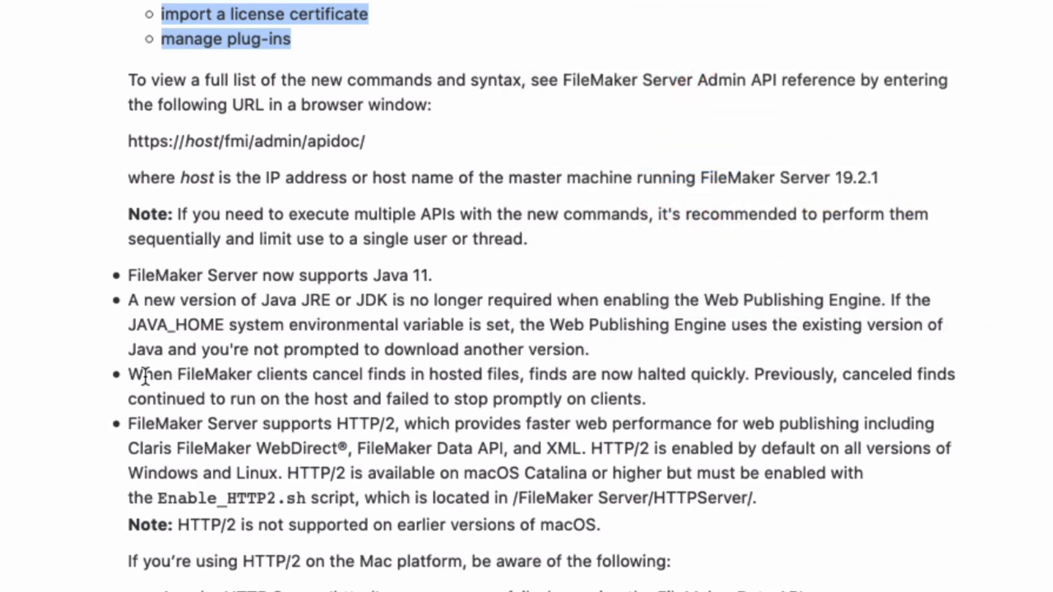
Highlight 'FileMaker clients cancel finds in hosted files' and scroll down to Known issues
drag(176, 377, 524, 383)
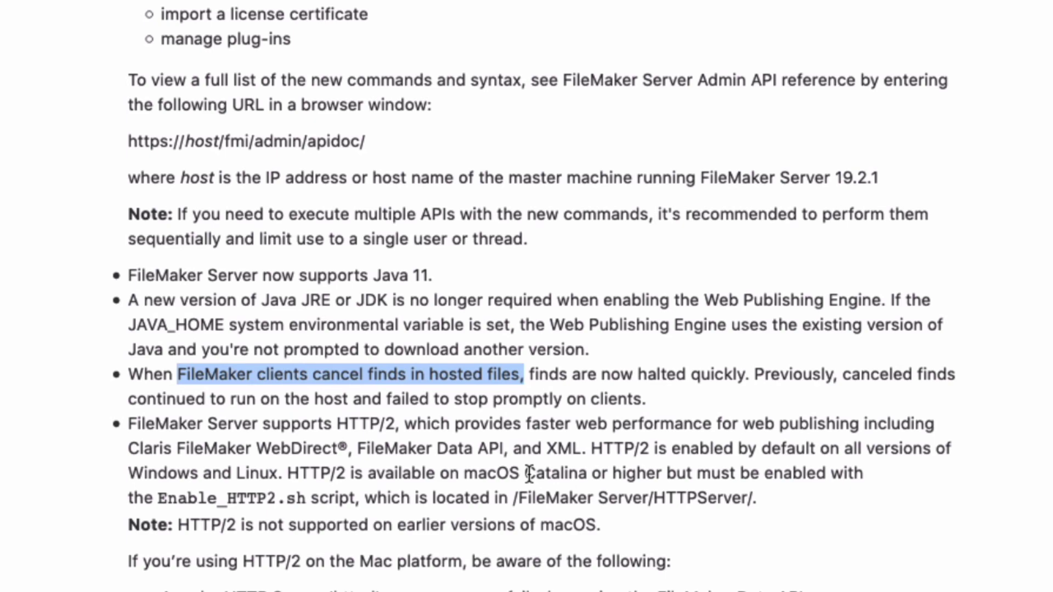
scroll(529, 473, down, 10)
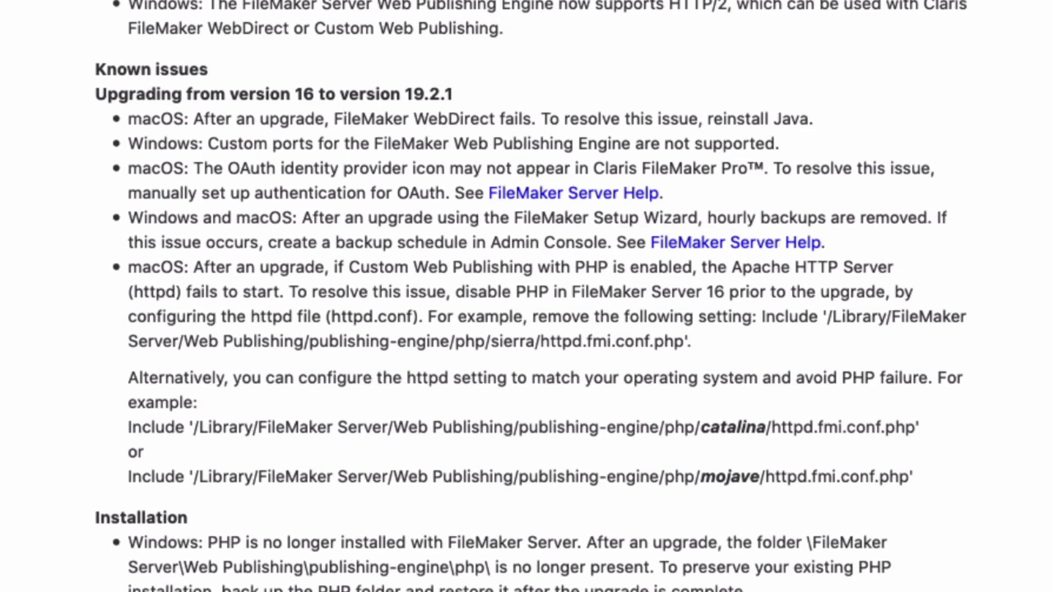
scroll(529, 296, down, 3)
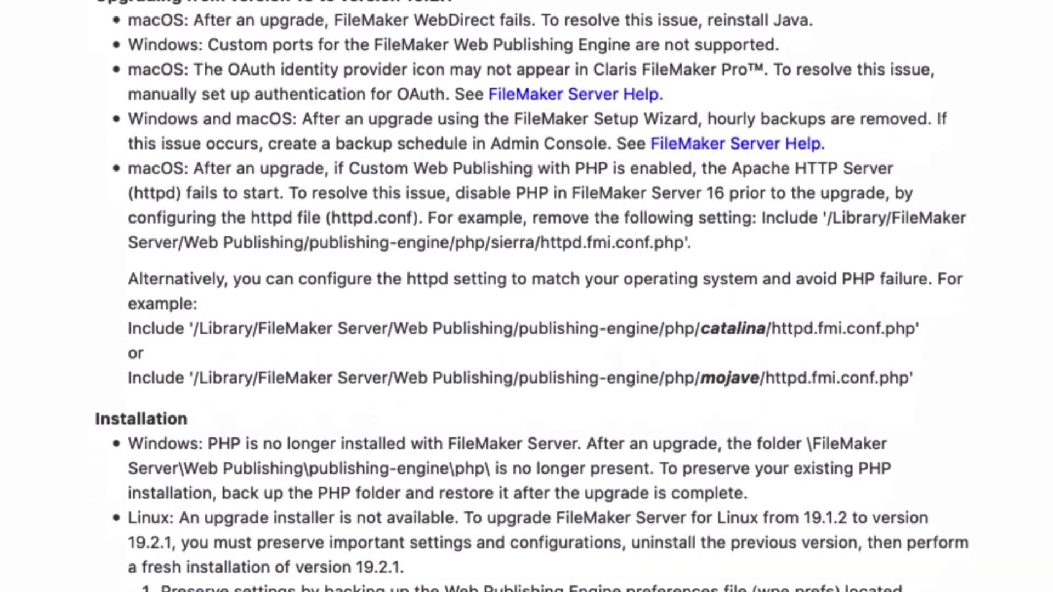
scroll(529, 296, up, 15)
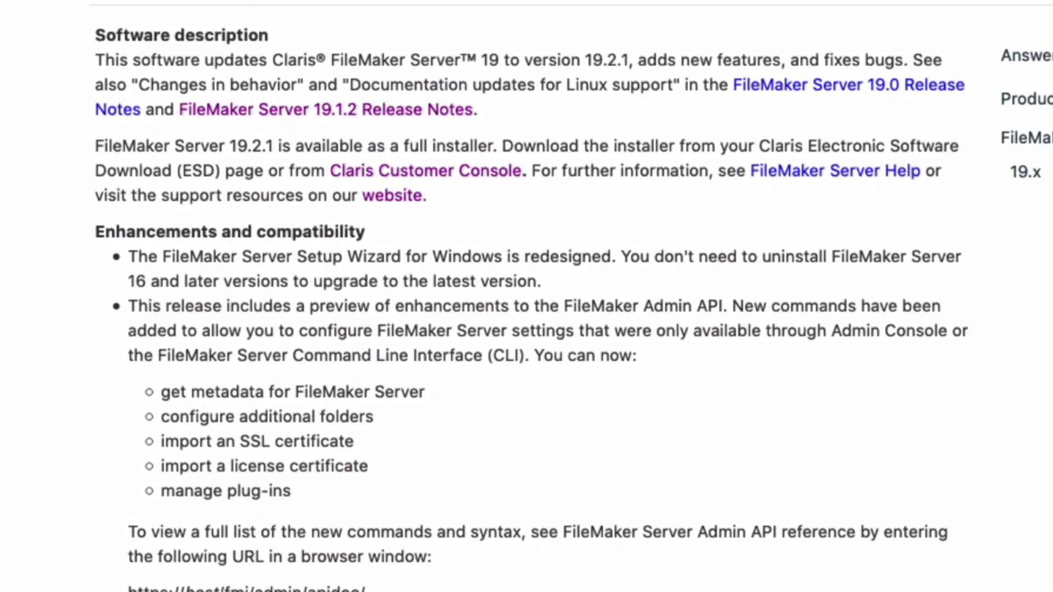
scroll(529, 296, down, 15)
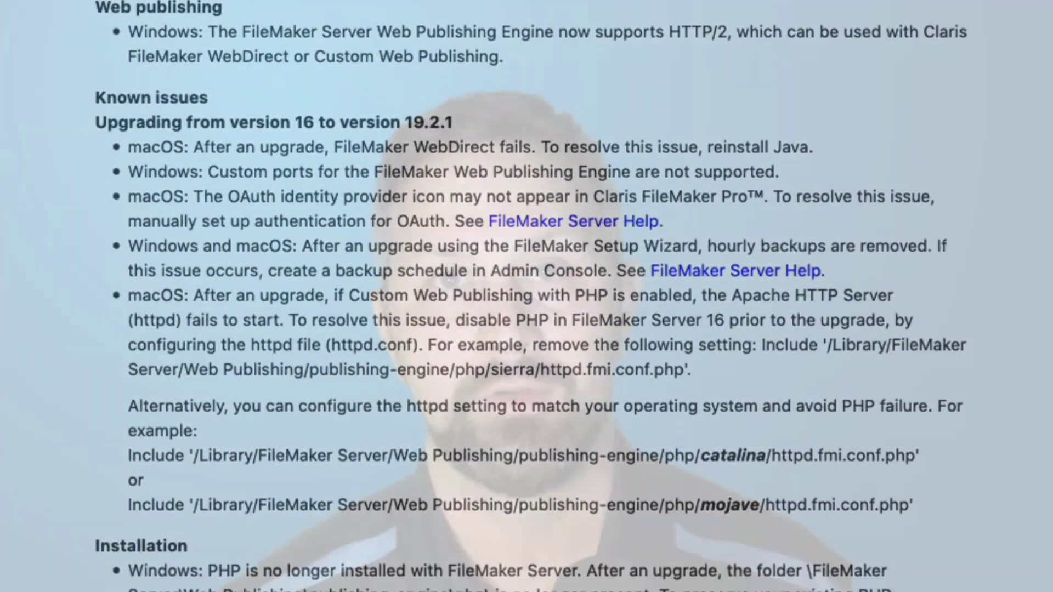